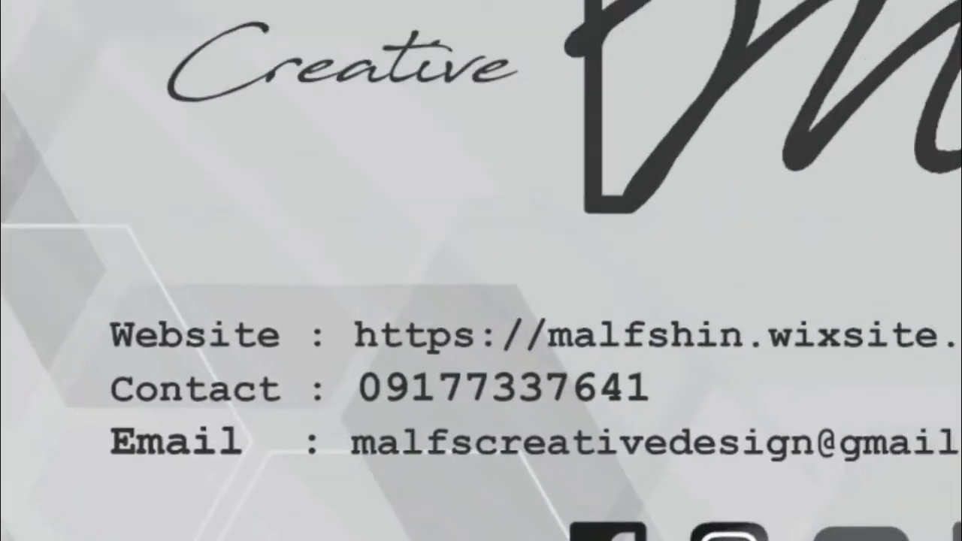
Step: Launch Adobe Photoshop from its Start menu tile to reach the Home screen
{"action": "left_click", "coordinate": [11, 527]}
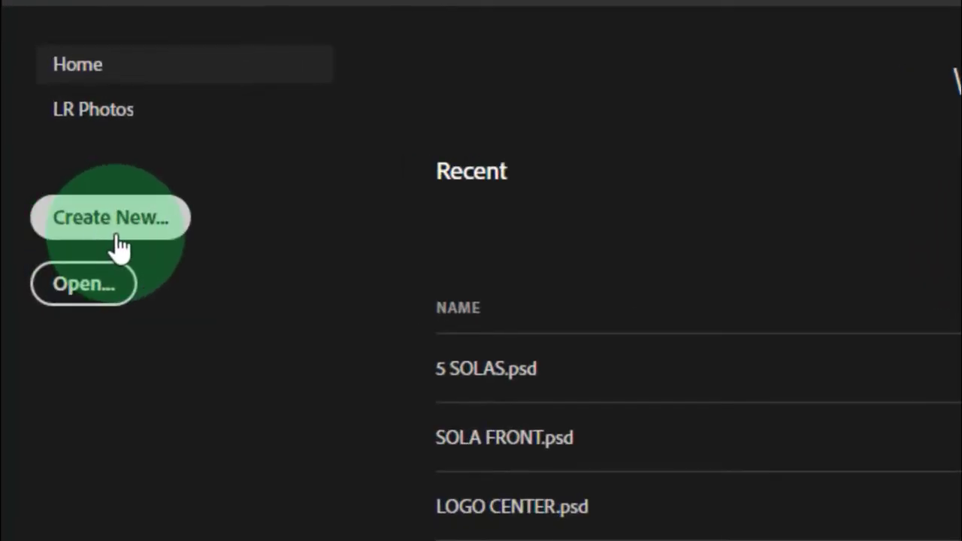
{"action": "left_click", "coordinate": [101, 218]}
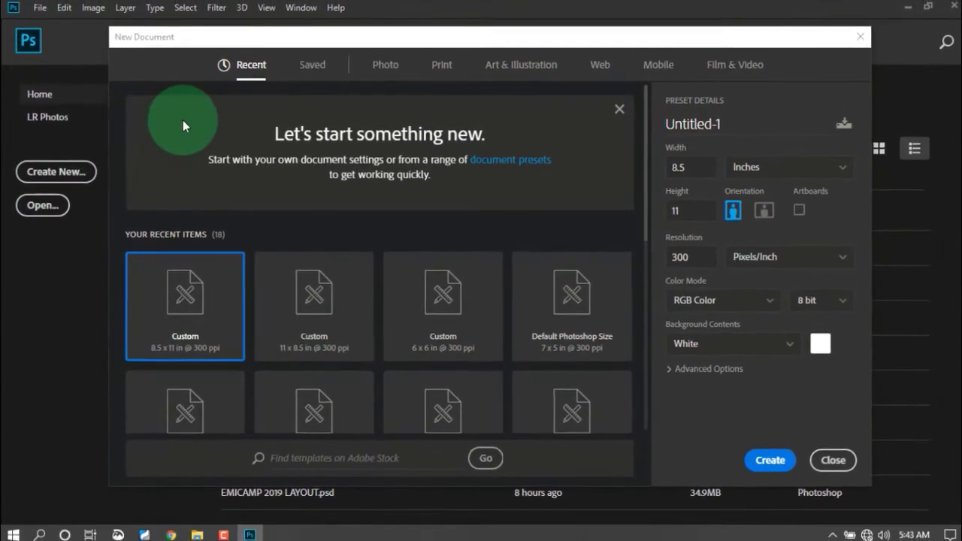
{"action": "left_click", "coordinate": [850, 39]}
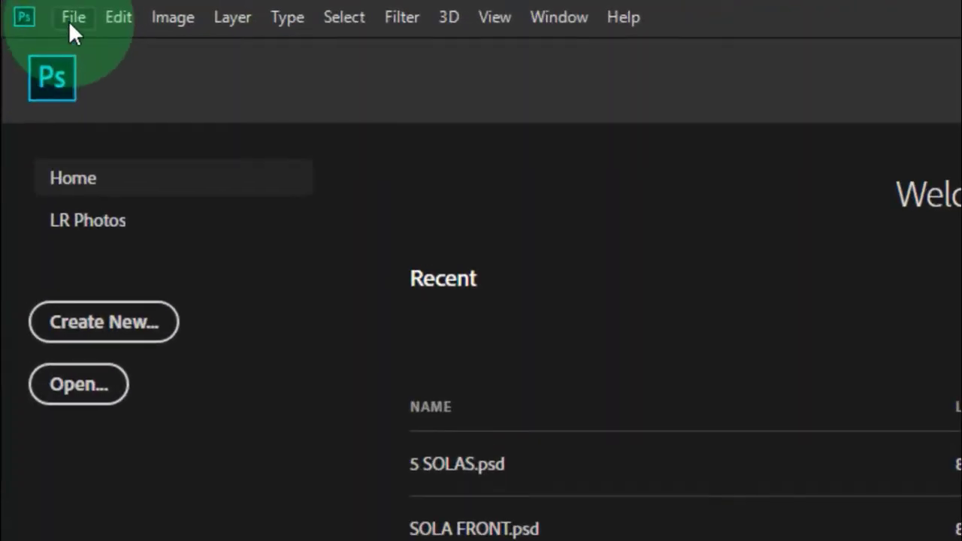
{"action": "left_click", "coordinate": [69, 21]}
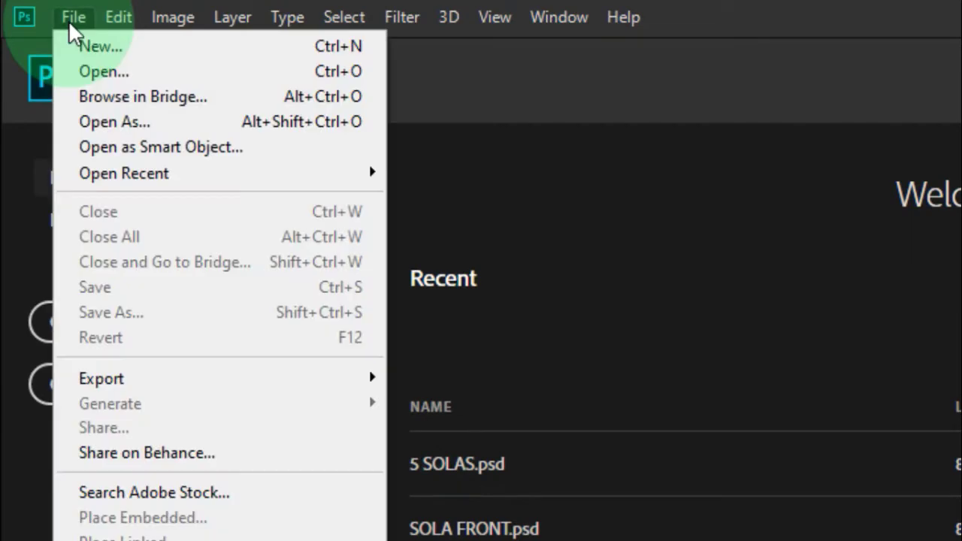
{"action": "left_click", "coordinate": [106, 45]}
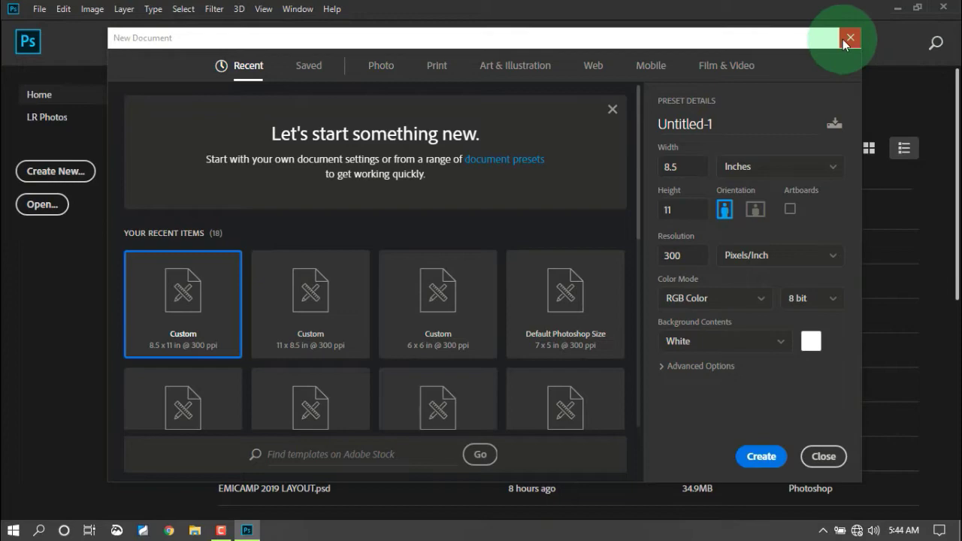
{"action": "left_click", "coordinate": [847, 39]}
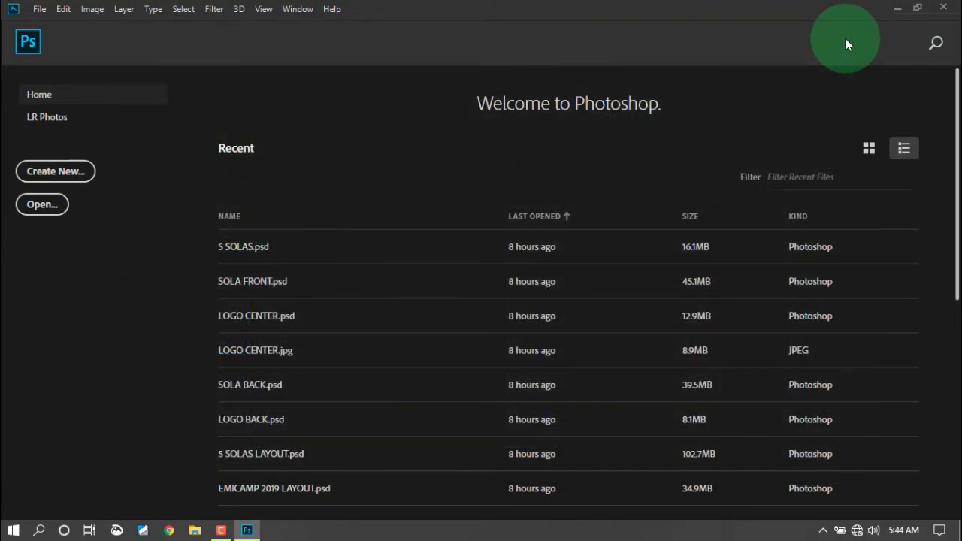
Step: Bring up the New Document dialog with Ctrl+N and nudge it slightly upward
{"action": "key", "text": "ctrl+n"}
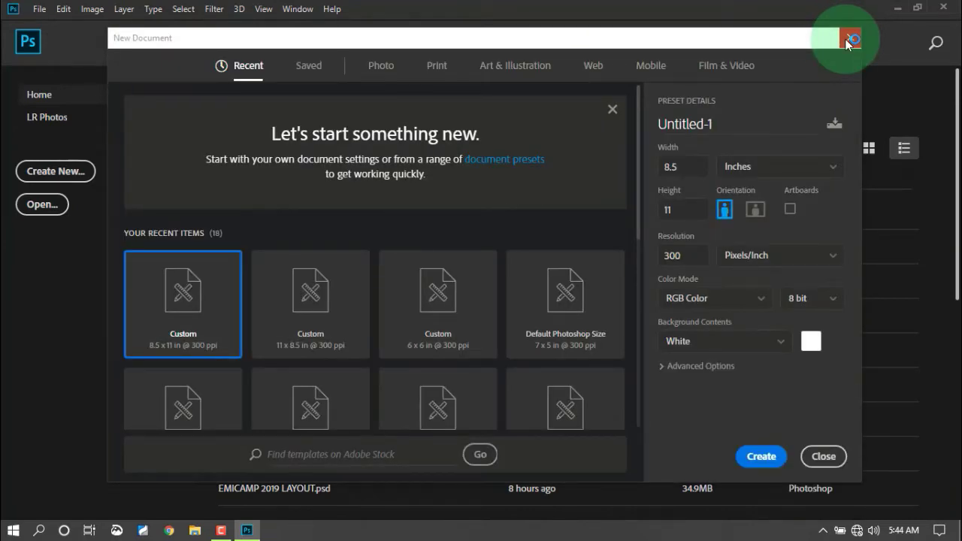
{"action": "left_click_drag", "start_coordinate": [734, 37], "coordinate": [736, 28]}
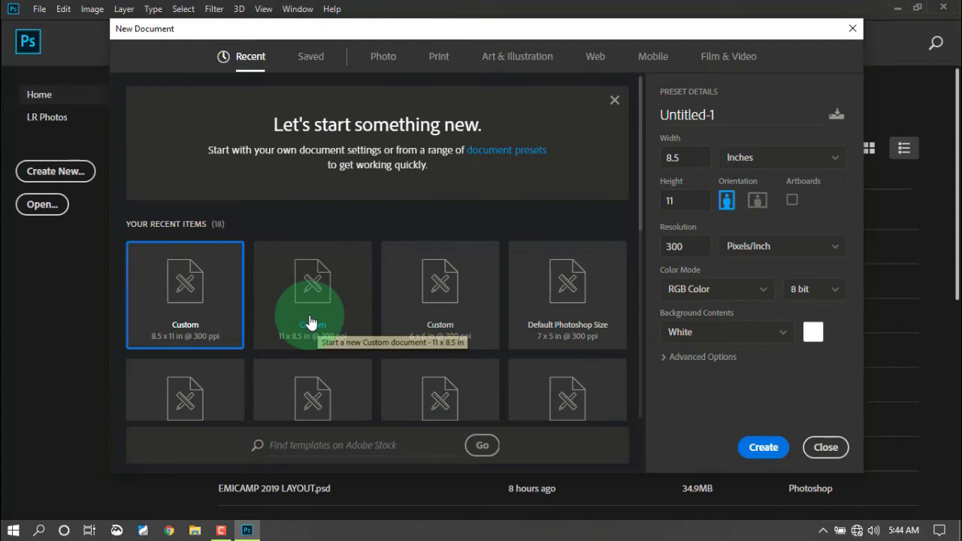
{"action": "scroll", "coordinate": [310, 322], "scroll_direction": "down", "scroll_amount": 3}
{"action": "scroll", "coordinate": [311, 318], "scroll_direction": "up", "scroll_amount": 3}
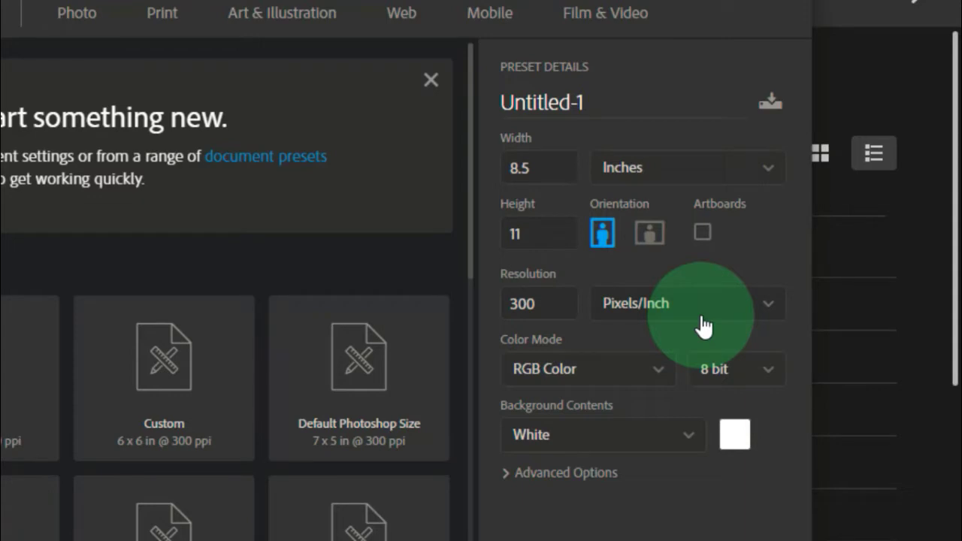
Step: Replace the preset name Untitled-1 with 'Sample 1'
{"action": "left_click", "coordinate": [620, 103]}
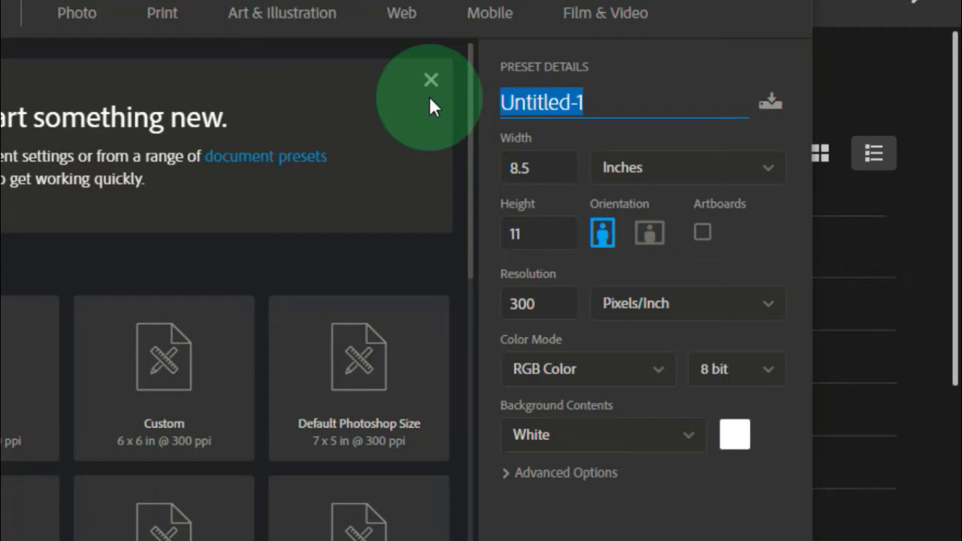
{"action": "type", "text": "Sam"}
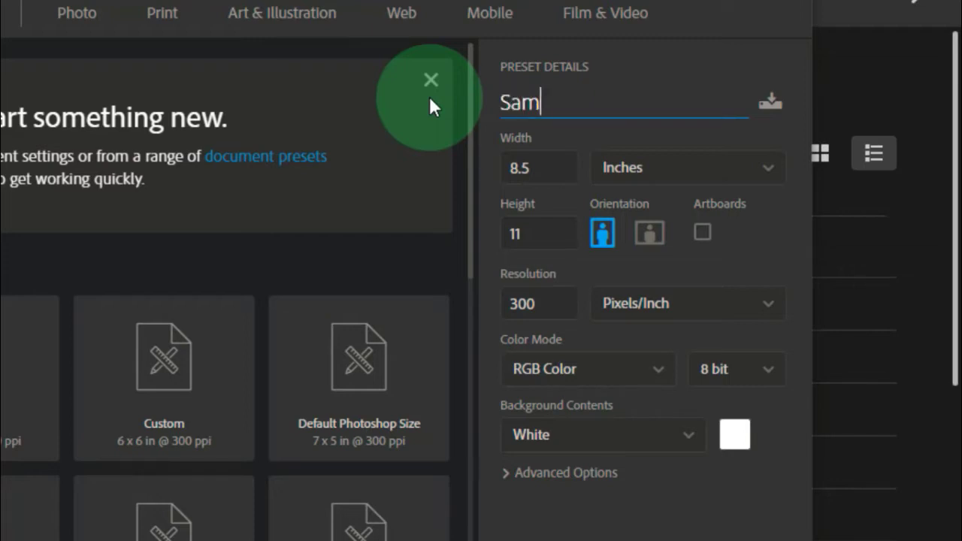
{"action": "type", "text": "ple 1"}
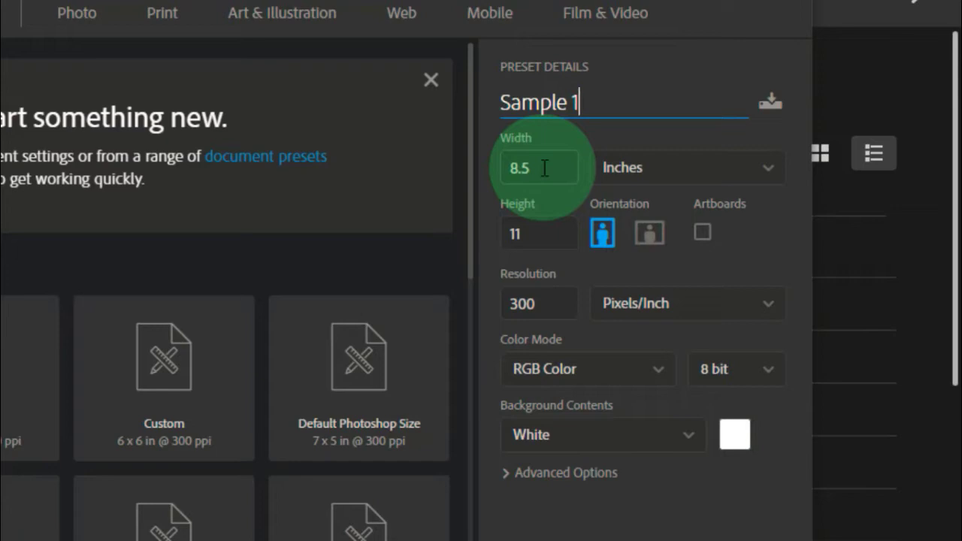
{"action": "left_click", "coordinate": [550, 234]}
{"action": "double_click", "coordinate": [550, 233]}
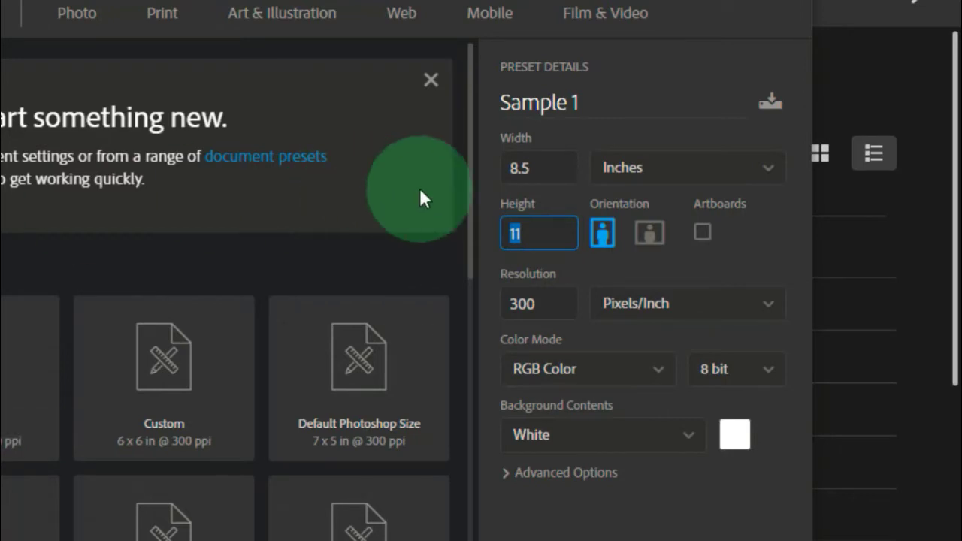
{"action": "left_click", "coordinate": [542, 168]}
{"action": "left_click", "coordinate": [553, 246]}
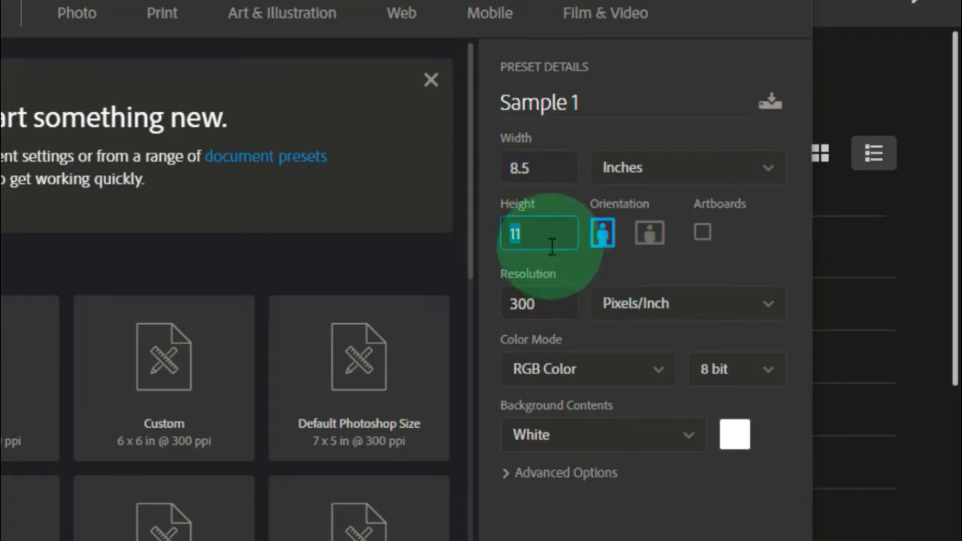
{"action": "left_click", "coordinate": [773, 178]}
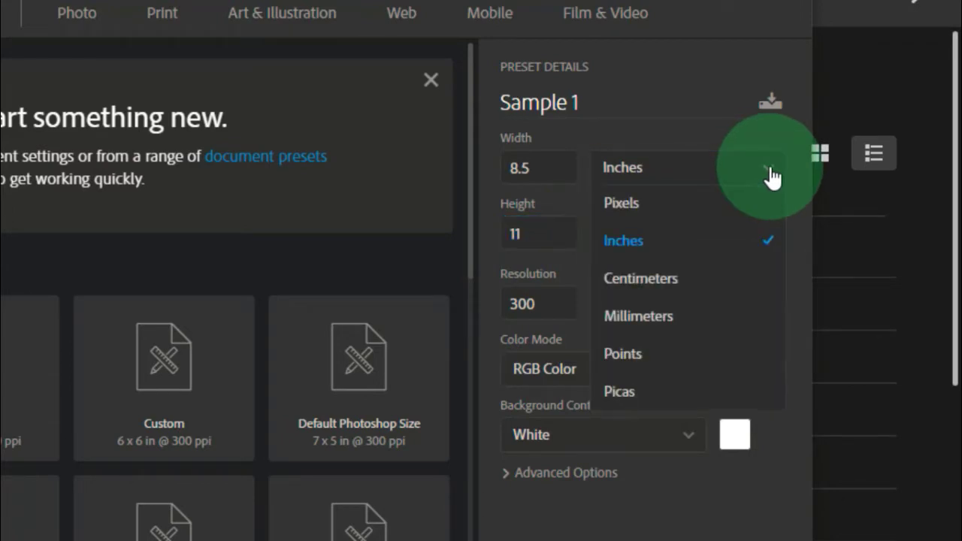
{"action": "left_click", "coordinate": [773, 178]}
{"action": "left_click", "coordinate": [768, 172]}
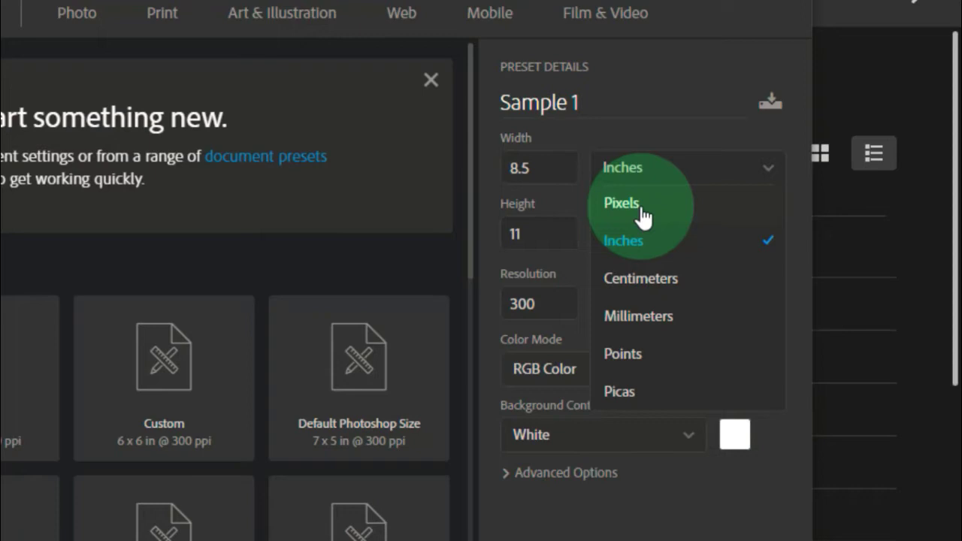
{"action": "left_click", "coordinate": [638, 205]}
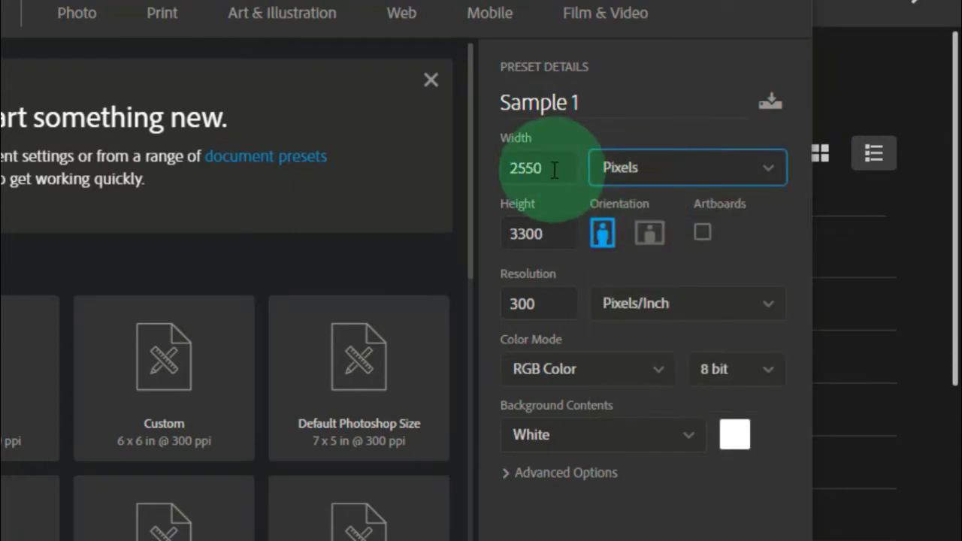
{"action": "left_click_drag", "start_coordinate": [554, 171], "coordinate": [418, 173]}
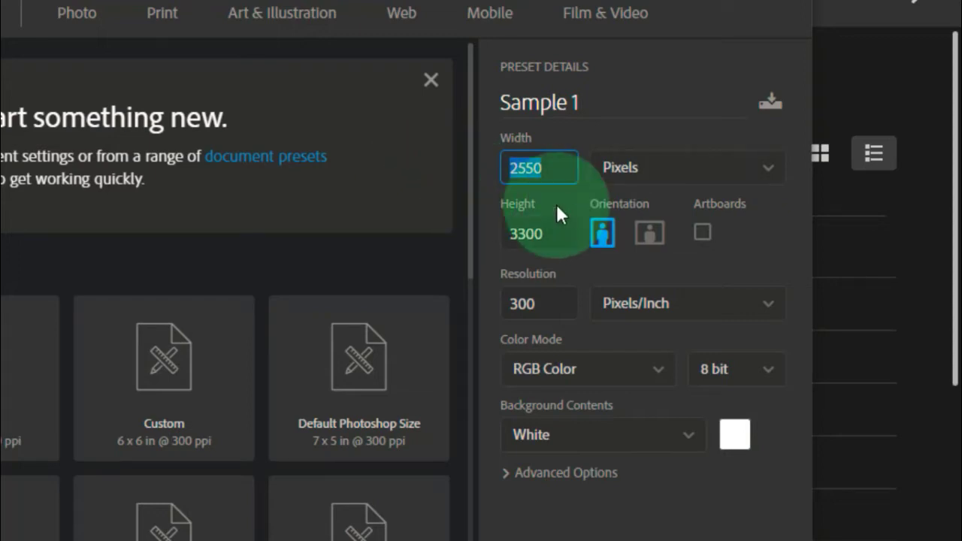
{"action": "left_click", "coordinate": [685, 181]}
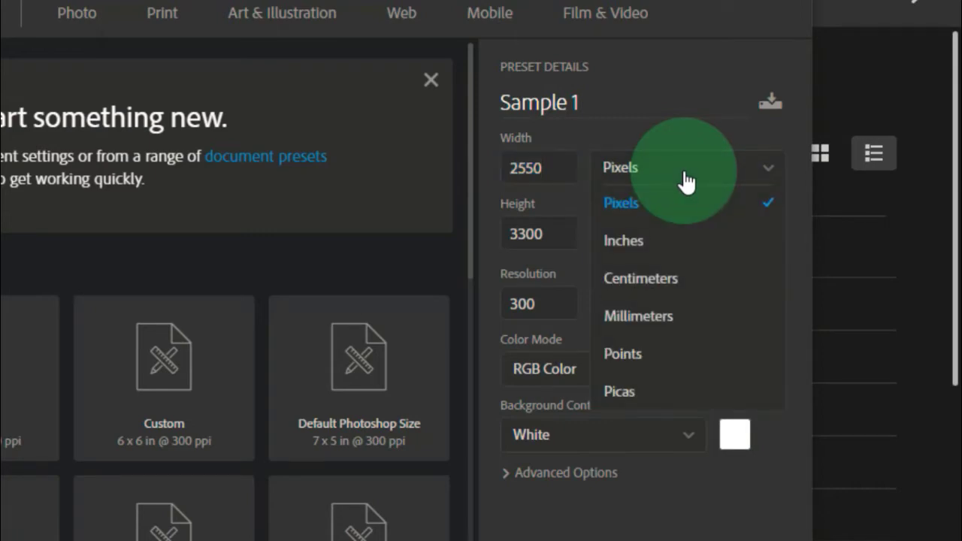
{"action": "left_click", "coordinate": [647, 250]}
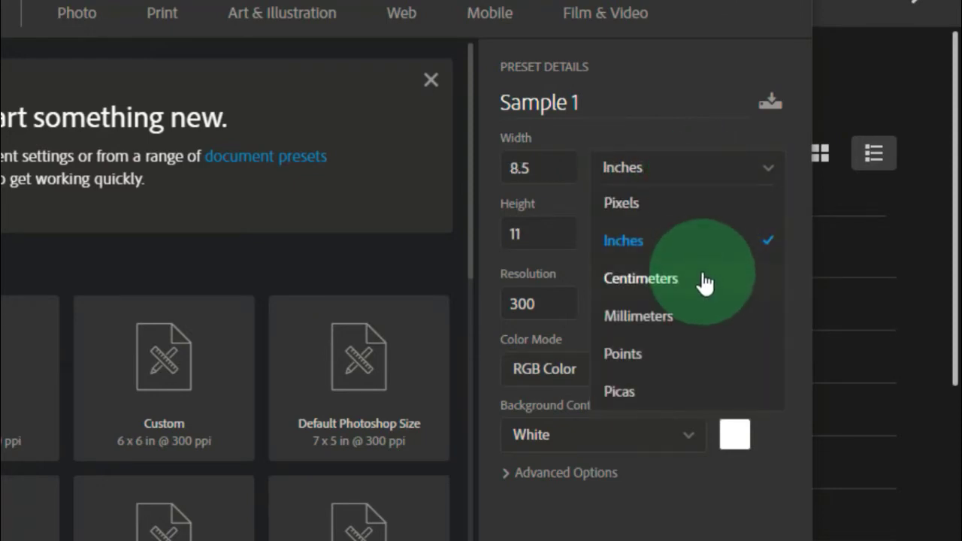
{"action": "left_click", "coordinate": [653, 183]}
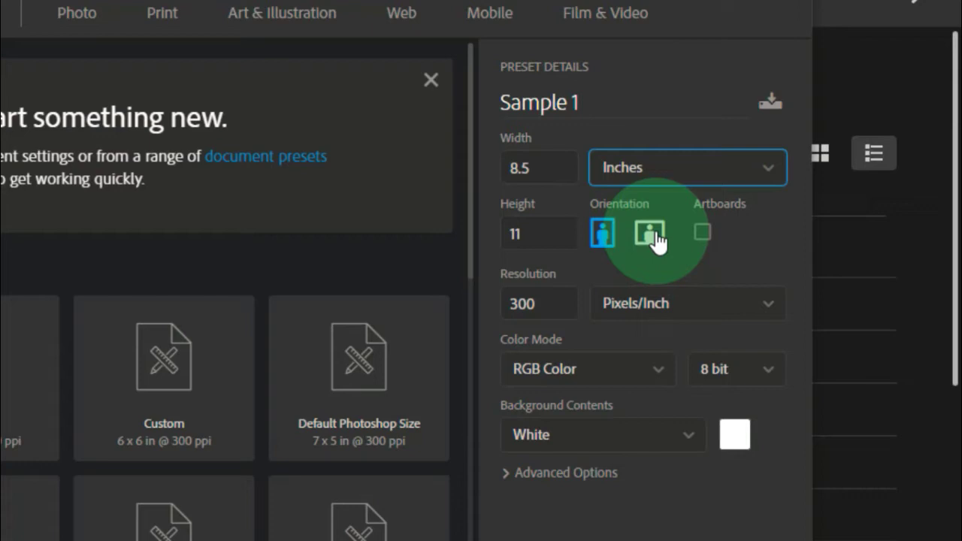
{"action": "left_click", "coordinate": [651, 239]}
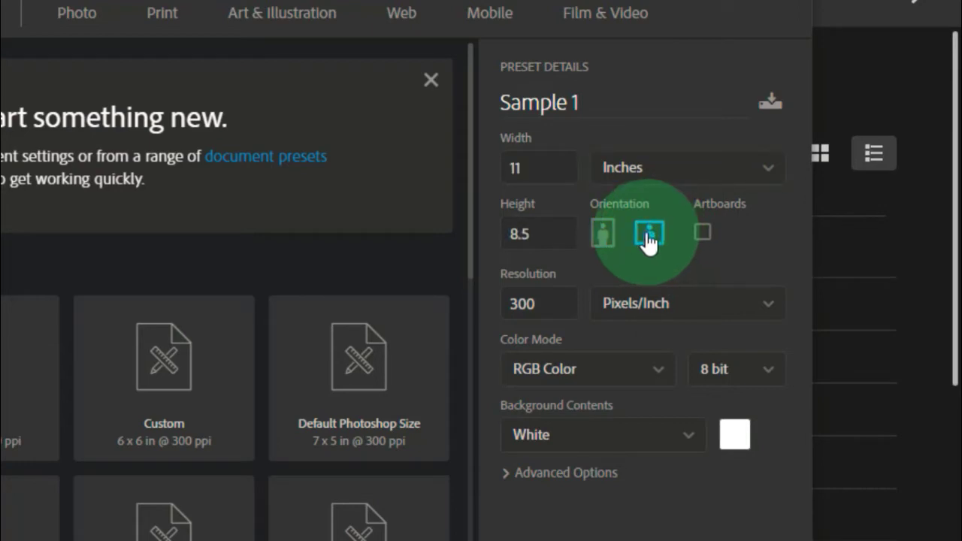
{"action": "left_click", "coordinate": [605, 239]}
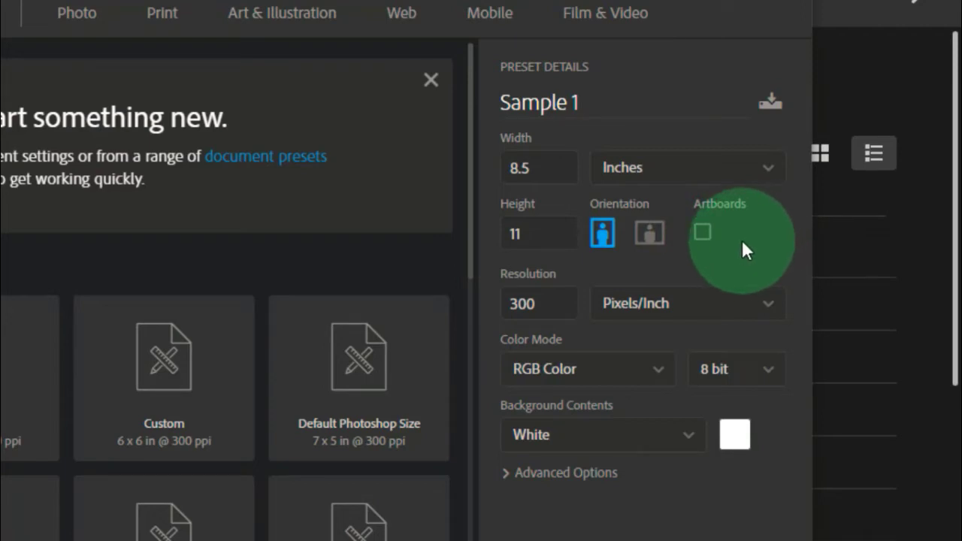
{"action": "left_click", "coordinate": [519, 304]}
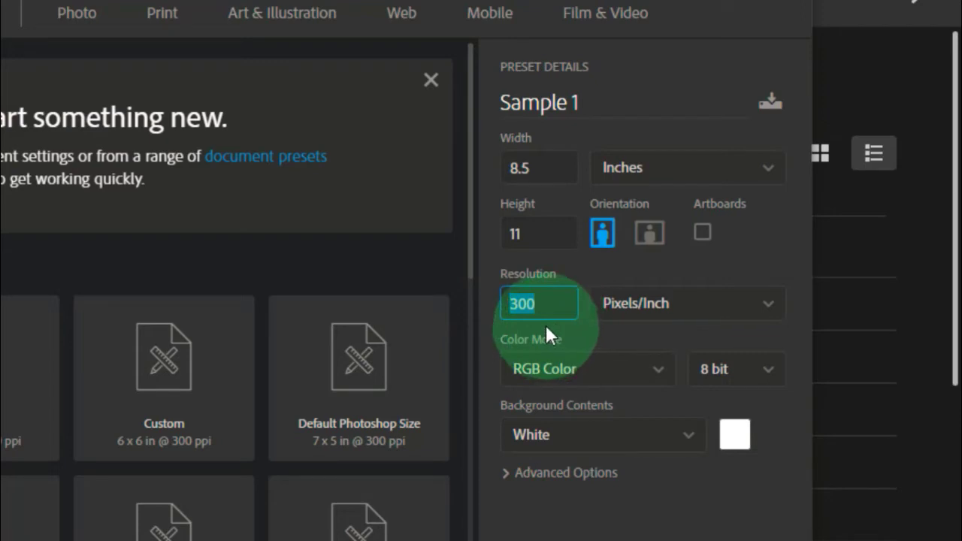
{"action": "left_click", "coordinate": [654, 312]}
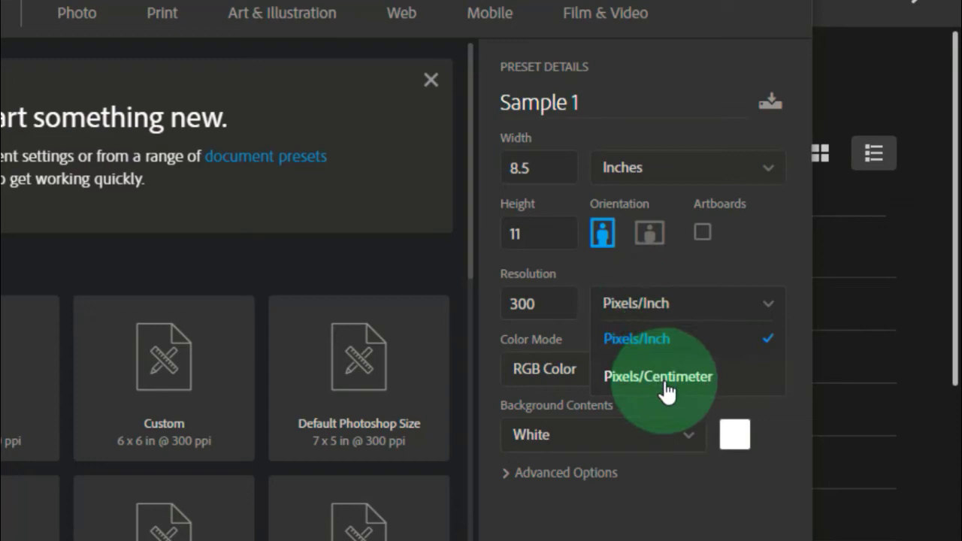
{"action": "left_click", "coordinate": [653, 186]}
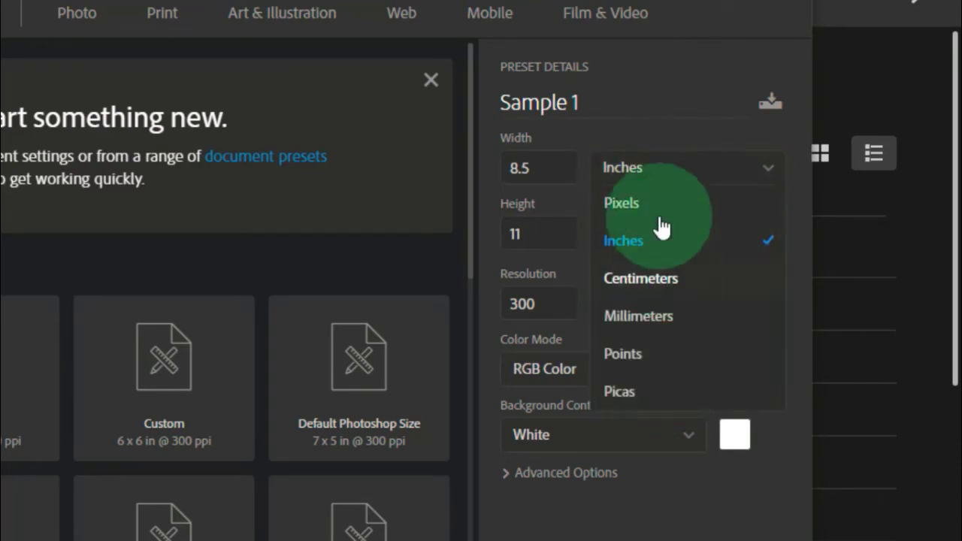
{"action": "left_click", "coordinate": [659, 89]}
{"action": "left_click", "coordinate": [642, 303]}
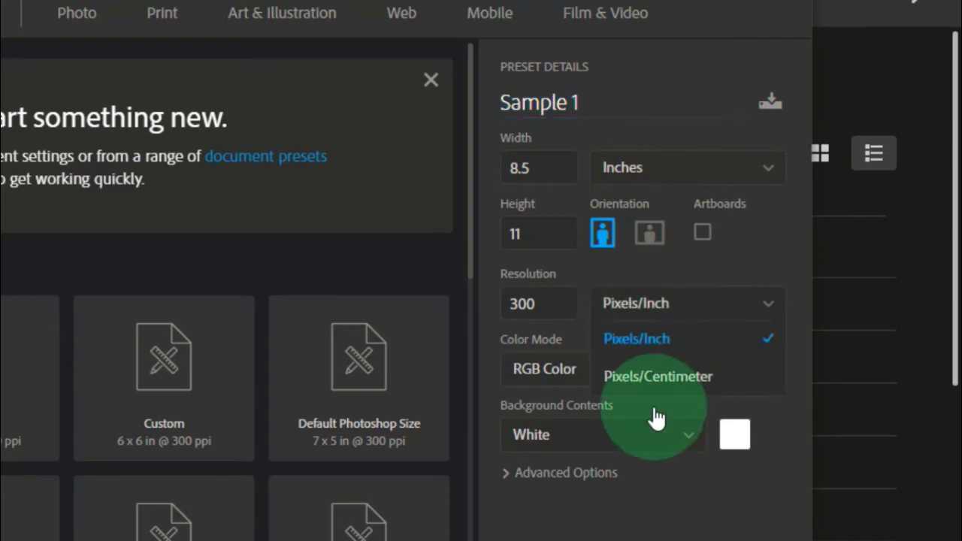
{"action": "left_click", "coordinate": [665, 178]}
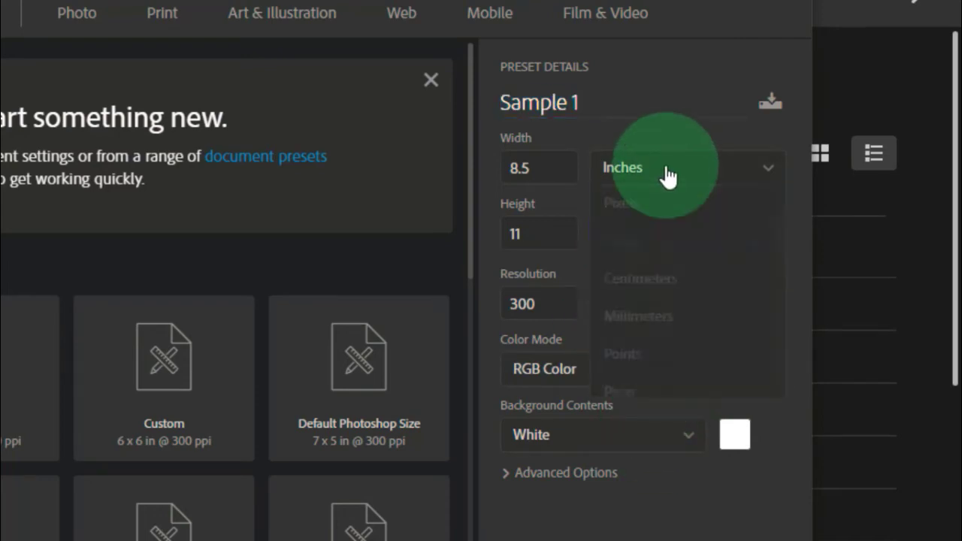
{"action": "left_click", "coordinate": [661, 170]}
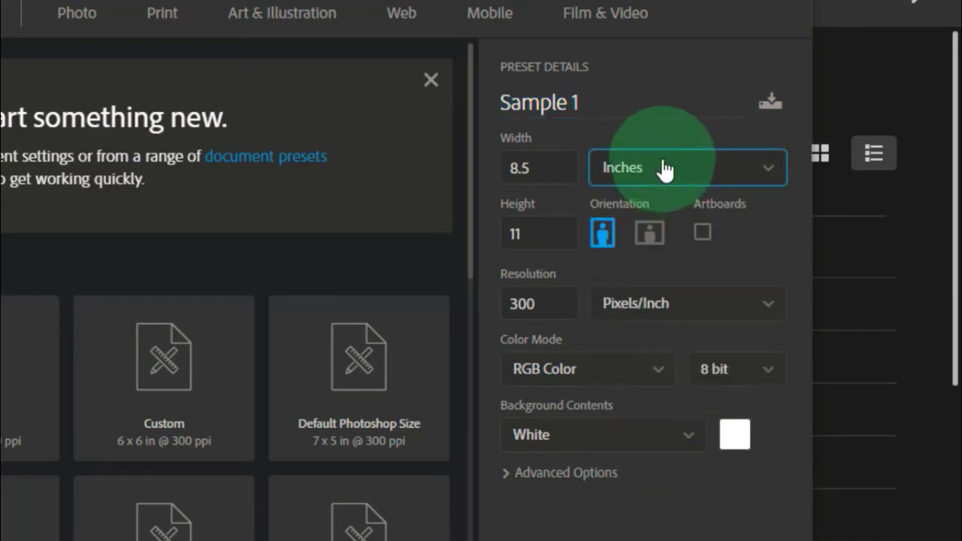
{"action": "left_click", "coordinate": [564, 305]}
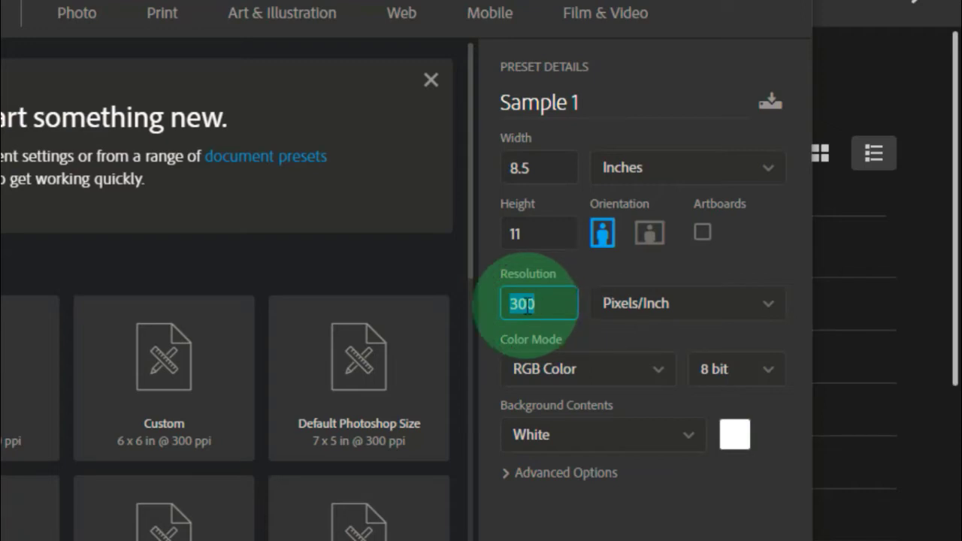
{"action": "left_click", "coordinate": [563, 311]}
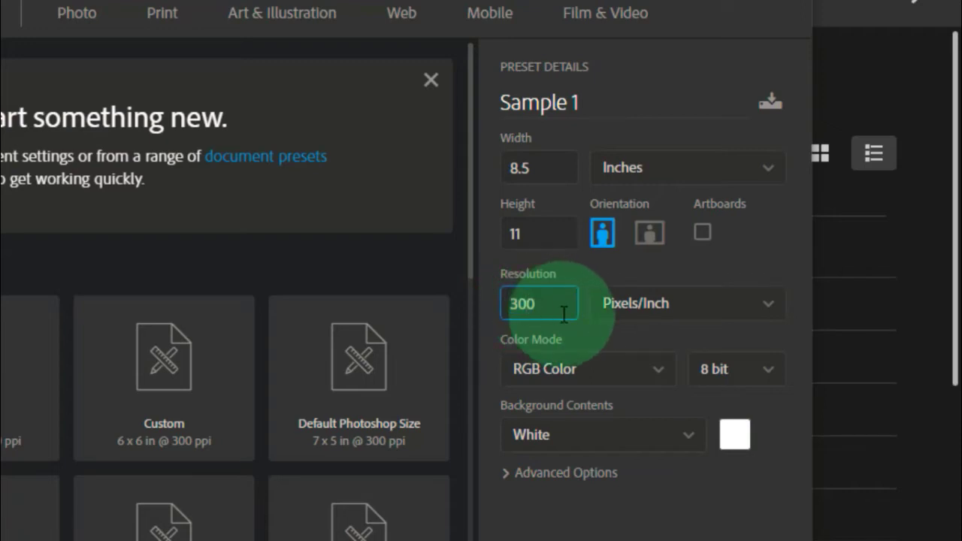
{"action": "left_click", "coordinate": [661, 375]}
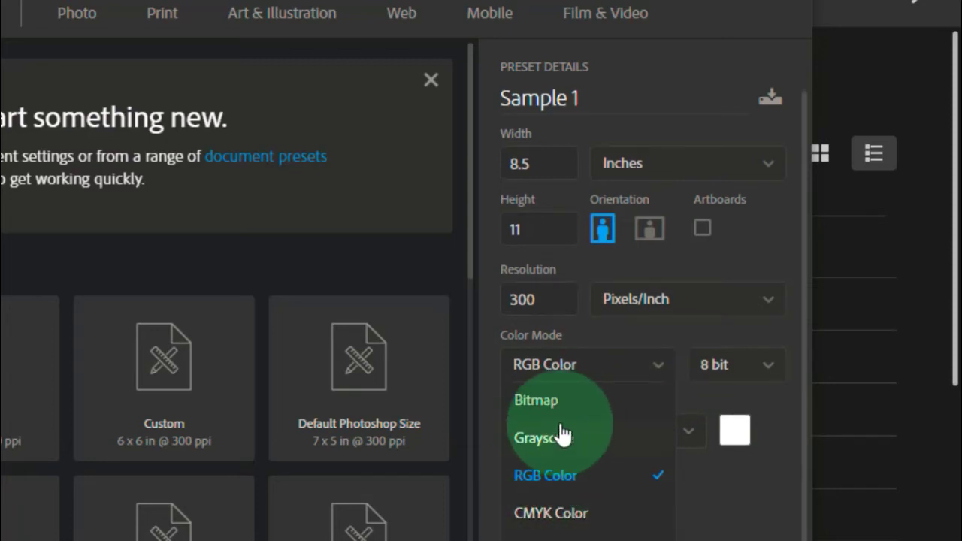
{"action": "left_click", "coordinate": [638, 322]}
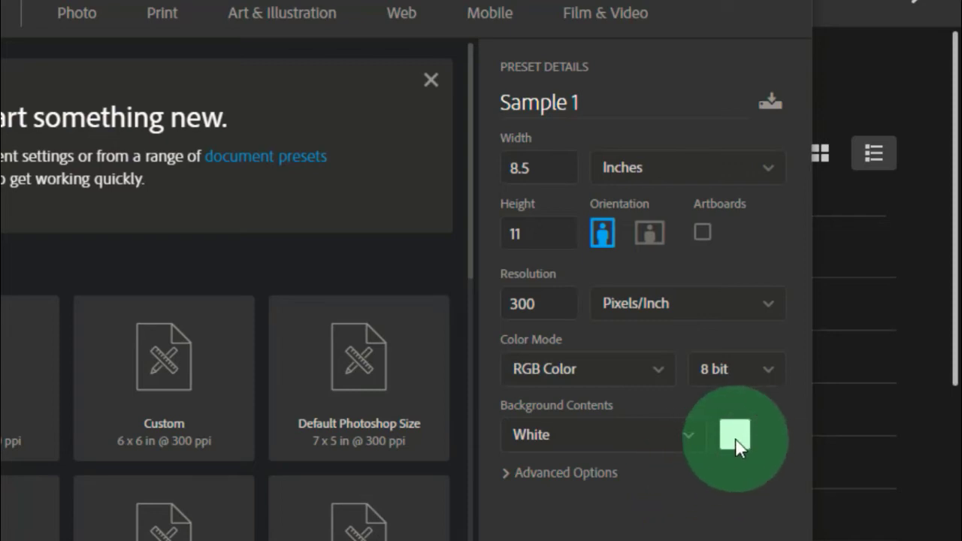
Step: Keep Background Contents White, discarding a trial red, and expand Advanced Options to show sRGB IEC61966-2.1
{"action": "left_click", "coordinate": [691, 440]}
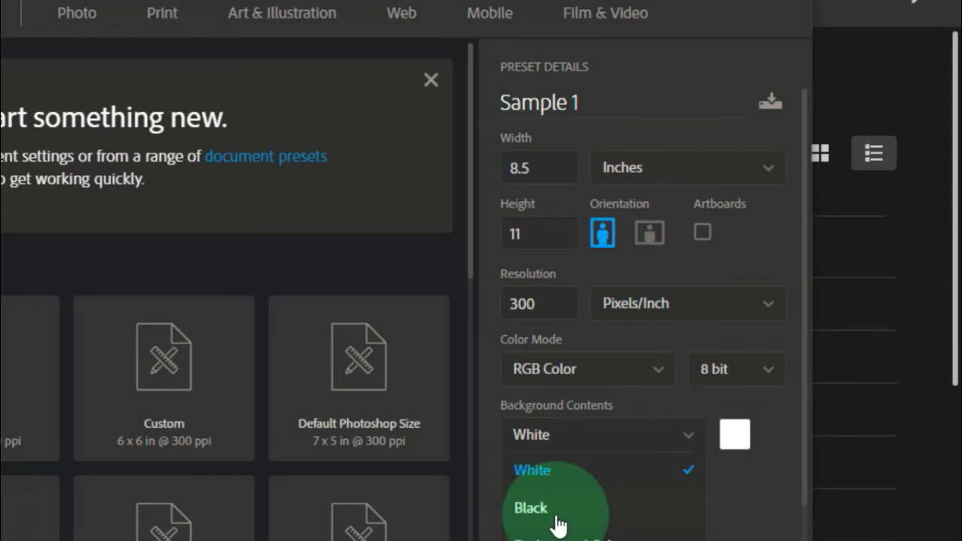
{"action": "left_click", "coordinate": [775, 494]}
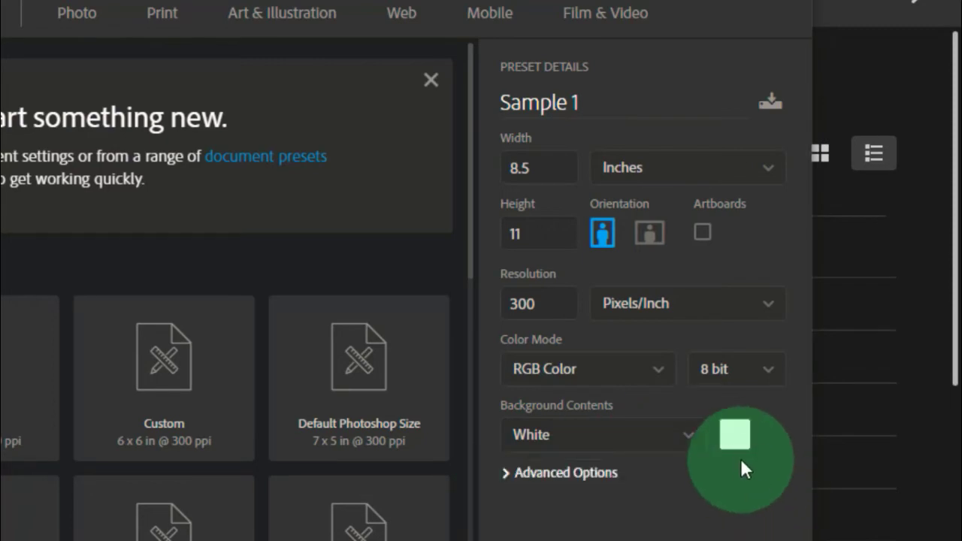
{"action": "left_click", "coordinate": [733, 442]}
{"action": "left_click", "coordinate": [565, 231]}
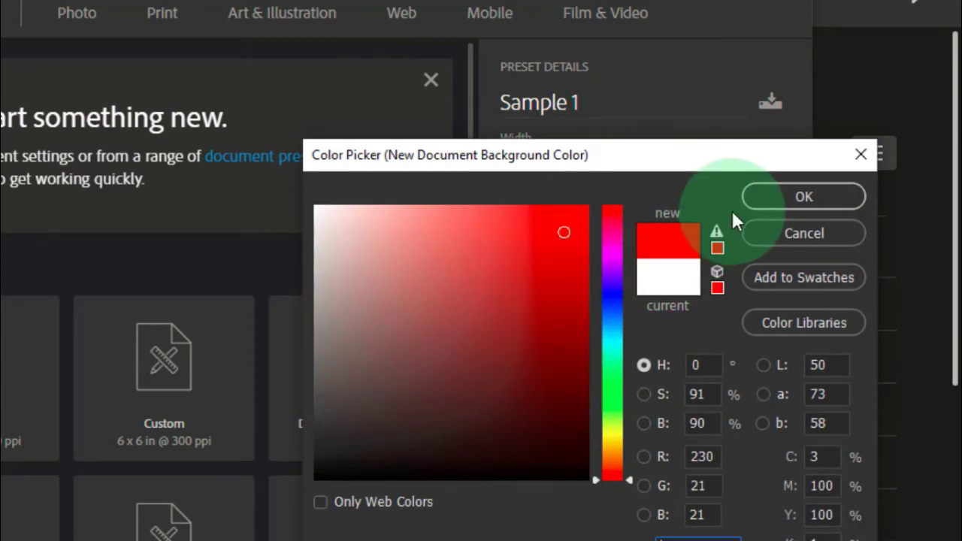
{"action": "left_click", "coordinate": [762, 239]}
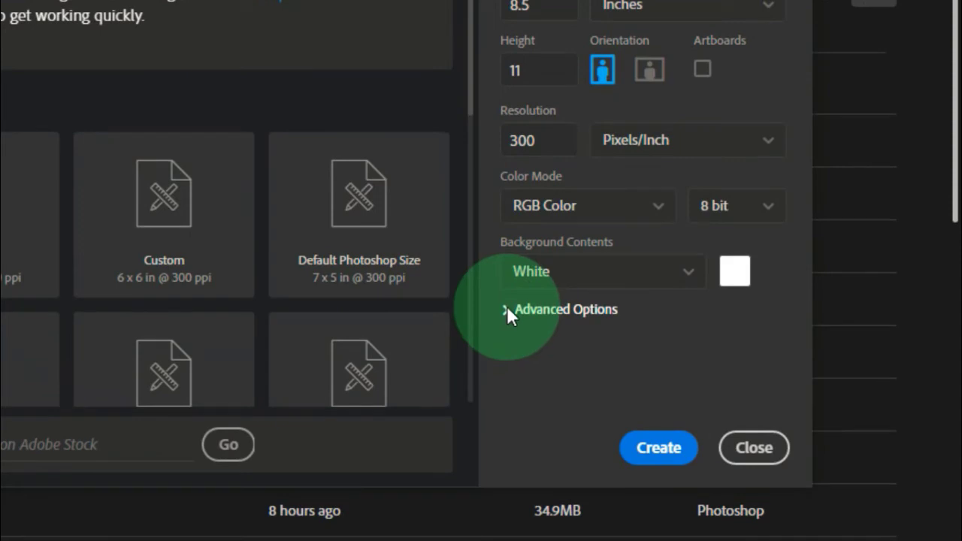
{"action": "left_click", "coordinate": [508, 402]}
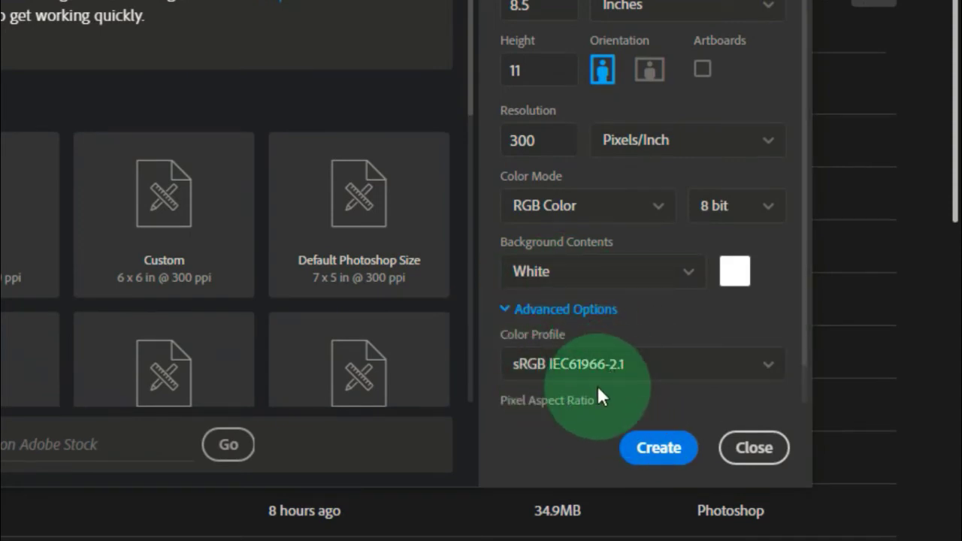
Step: Check Pixel Aspect Ratio, then collapse Advanced Options, leaving 8.5 x 11 in at 300 ppi
{"action": "scroll", "coordinate": [597, 386], "scroll_direction": "down", "scroll_amount": 1}
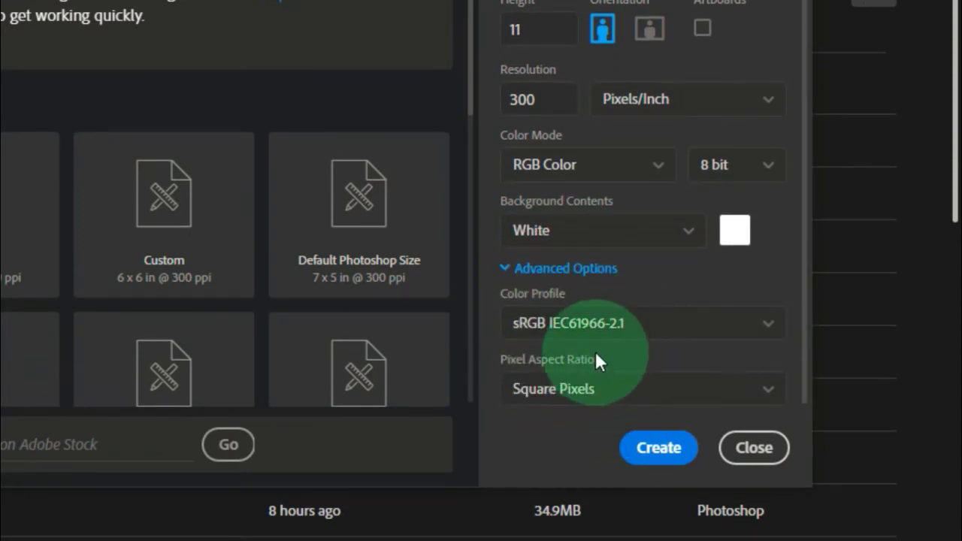
{"action": "left_click", "coordinate": [505, 269]}
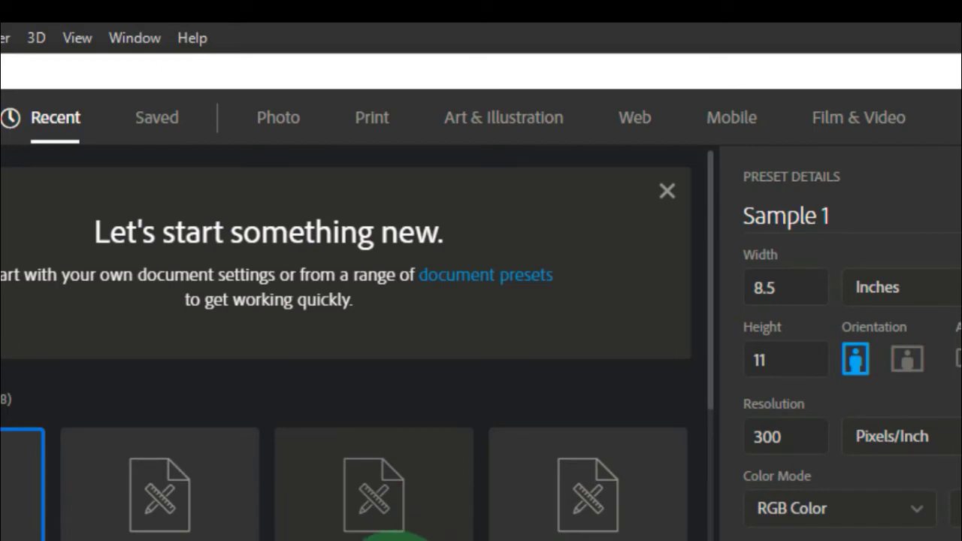
Step: Browse the Photo presets, then list the 14 Print presets such as Letter, Legal, A4 and A3
{"action": "left_click", "coordinate": [277, 138]}
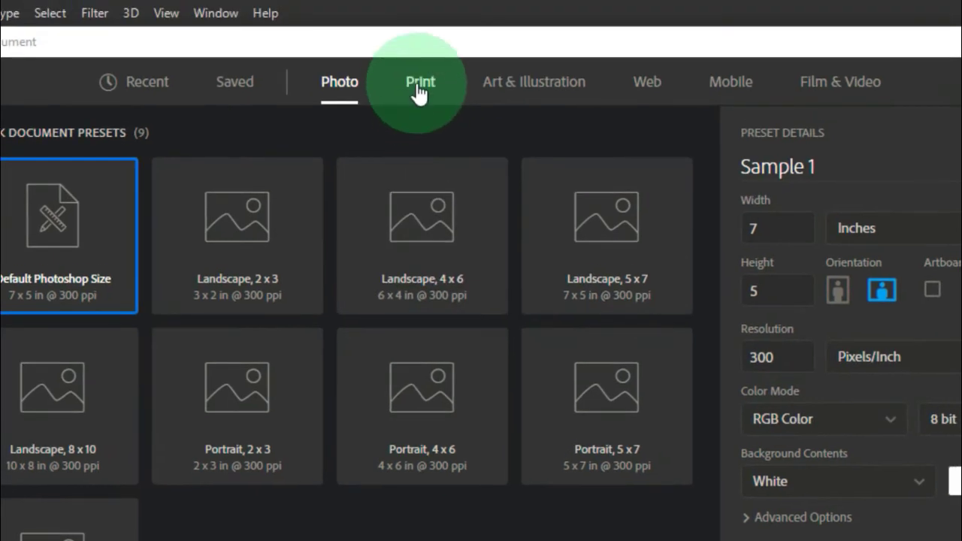
{"action": "left_click", "coordinate": [419, 89]}
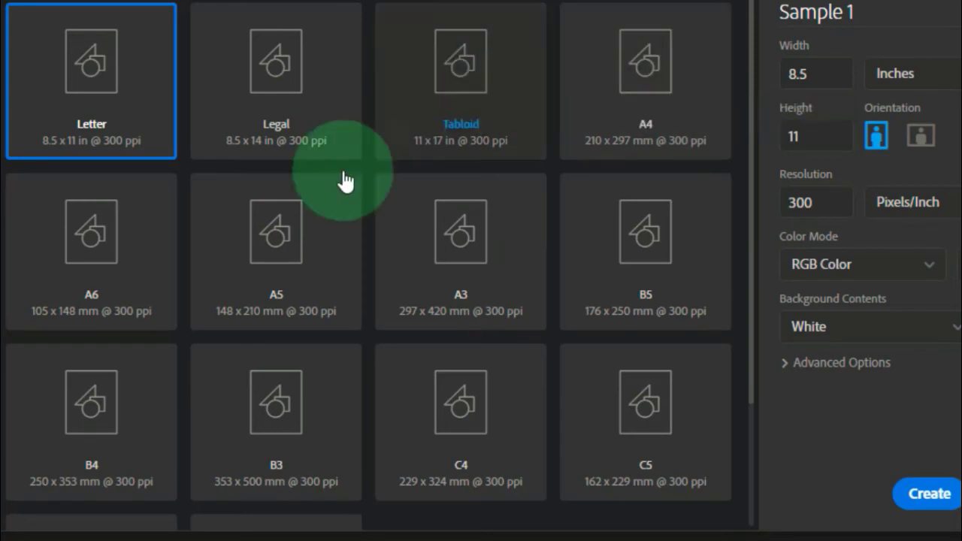
{"action": "scroll", "coordinate": [205, 263], "scroll_direction": "down", "scroll_amount": 2}
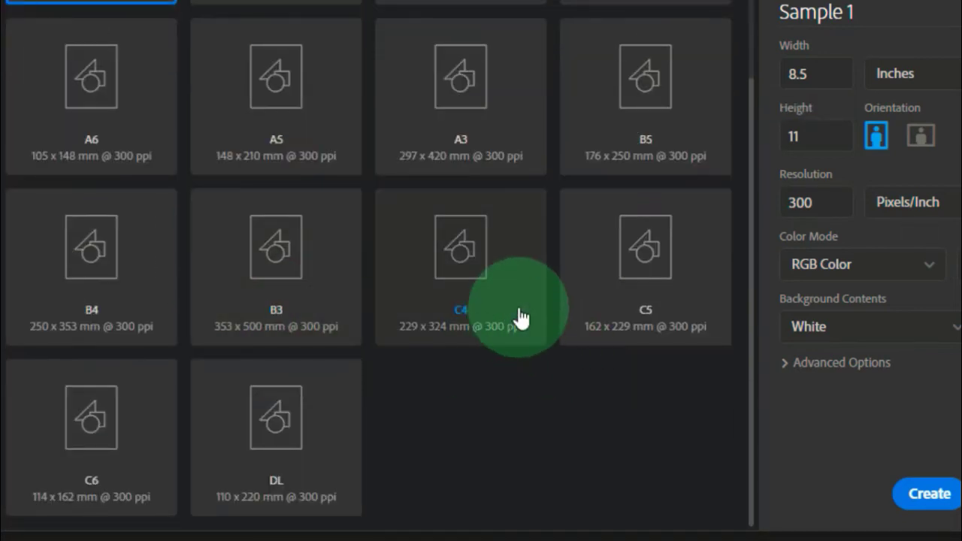
{"action": "scroll", "coordinate": [517, 314], "scroll_direction": "up", "scroll_amount": 2}
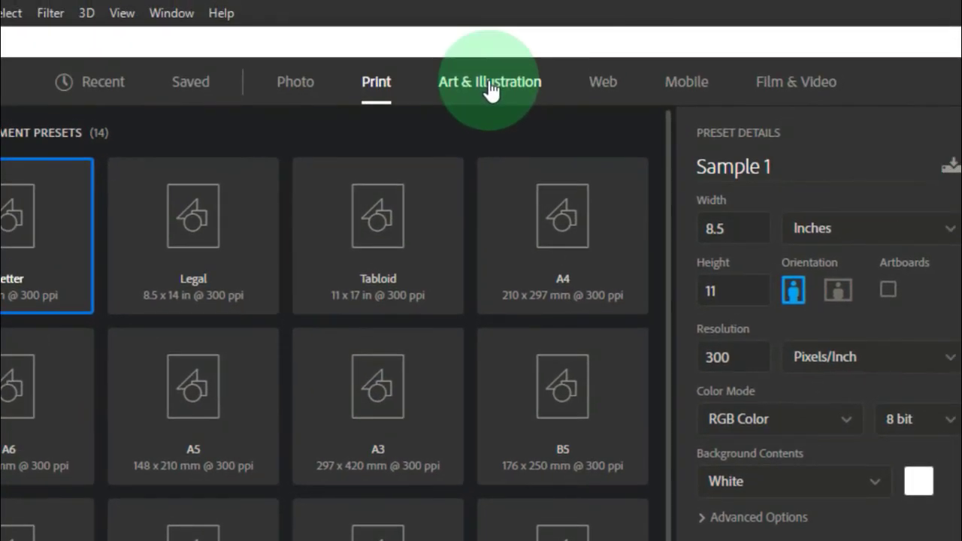
Step: Browse Art & Illustration and Web presets, ending on the 28 Mobile presets like iPhone X
{"action": "left_click", "coordinate": [493, 92]}
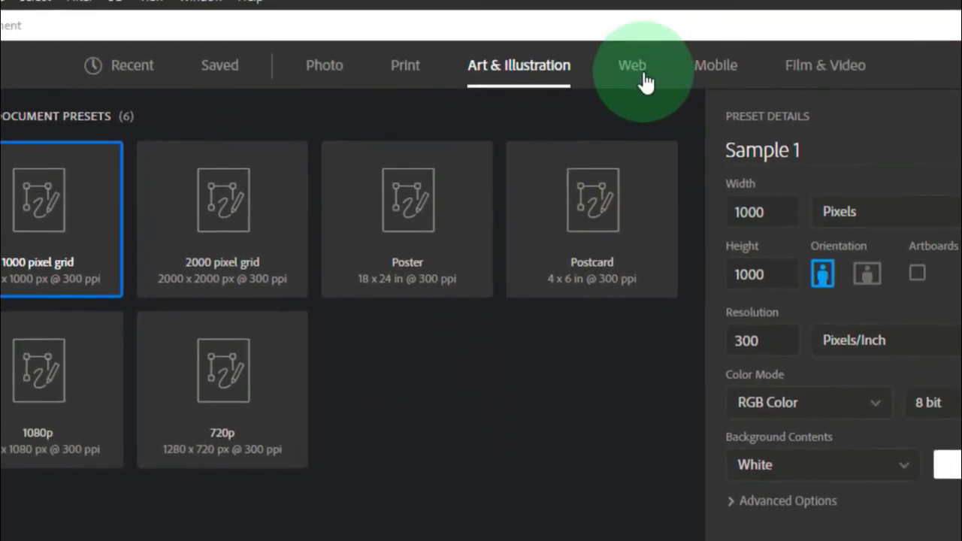
{"action": "left_click", "coordinate": [636, 75]}
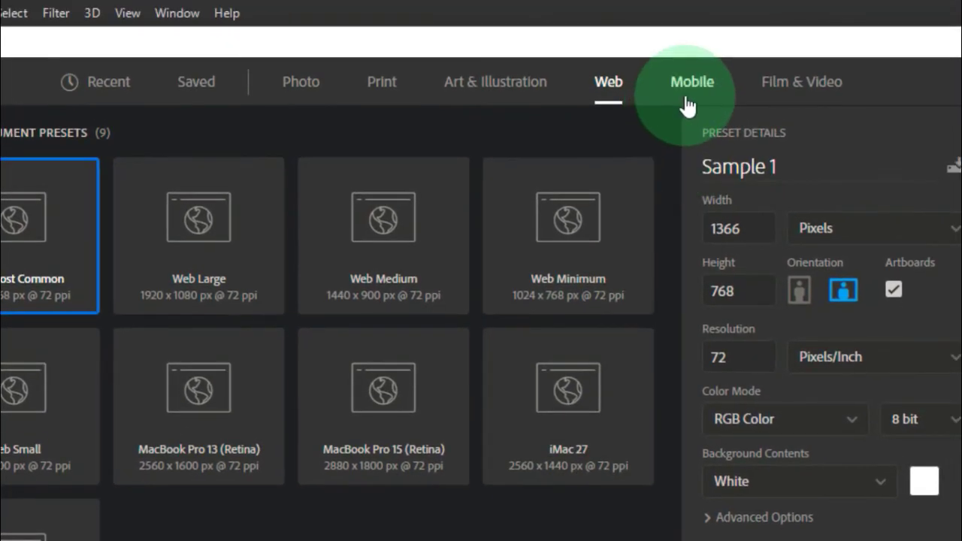
{"action": "left_click", "coordinate": [688, 107]}
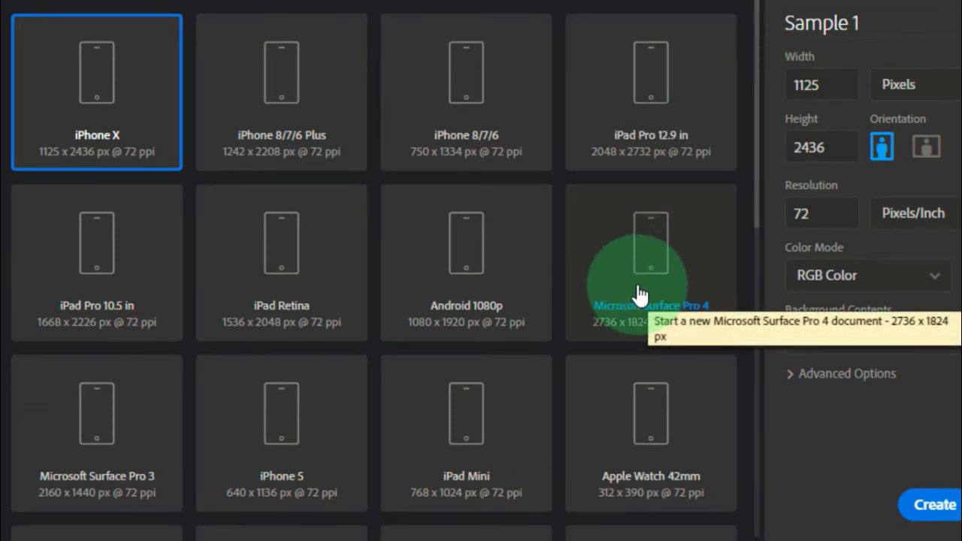
{"action": "scroll", "coordinate": [637, 295], "scroll_direction": "down", "scroll_amount": 8}
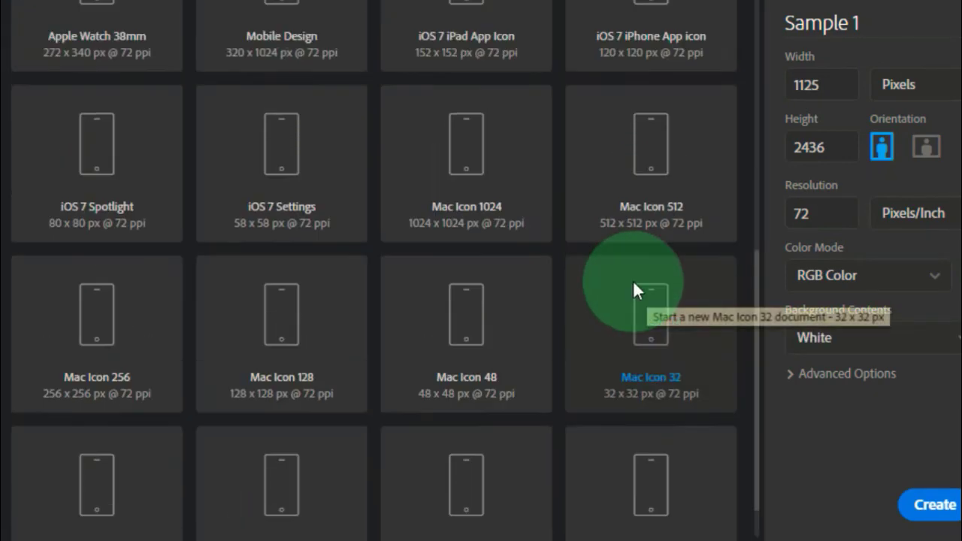
{"action": "scroll", "coordinate": [633, 280], "scroll_direction": "up", "scroll_amount": 8}
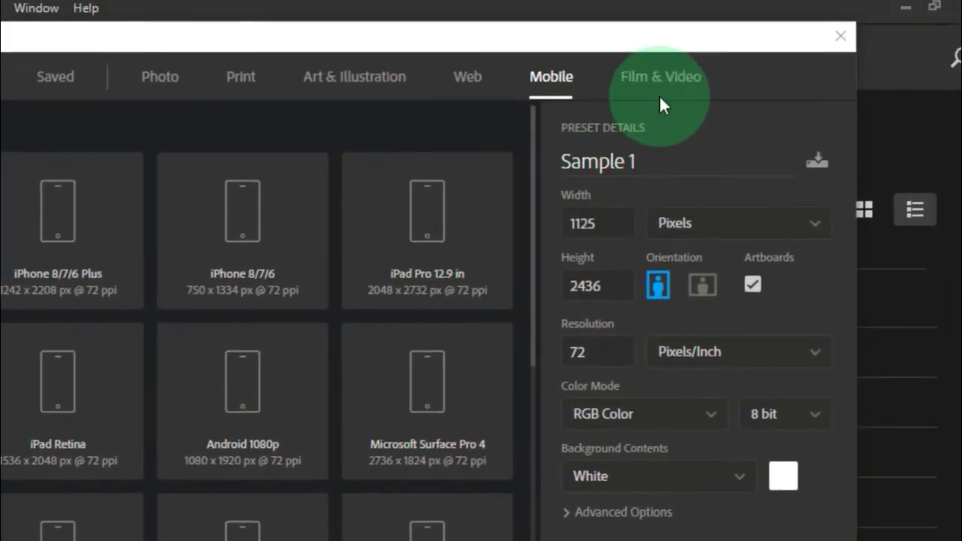
Step: Scroll the Film & Video presets, revisit Photo, and go back to Recent with Sample 1 at 8.5 x 11 in
{"action": "left_click", "coordinate": [684, 85]}
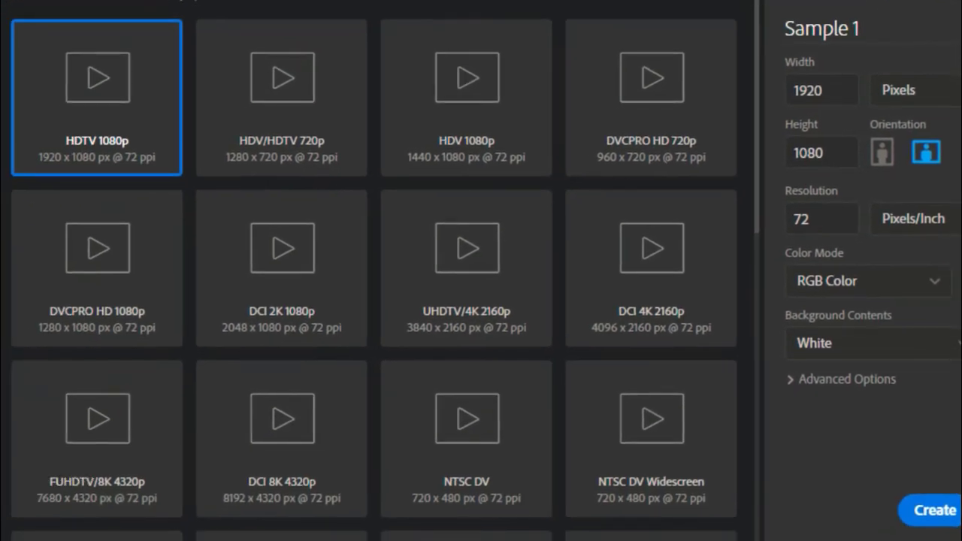
{"action": "scroll", "coordinate": [639, 208], "scroll_direction": "down", "scroll_amount": 5}
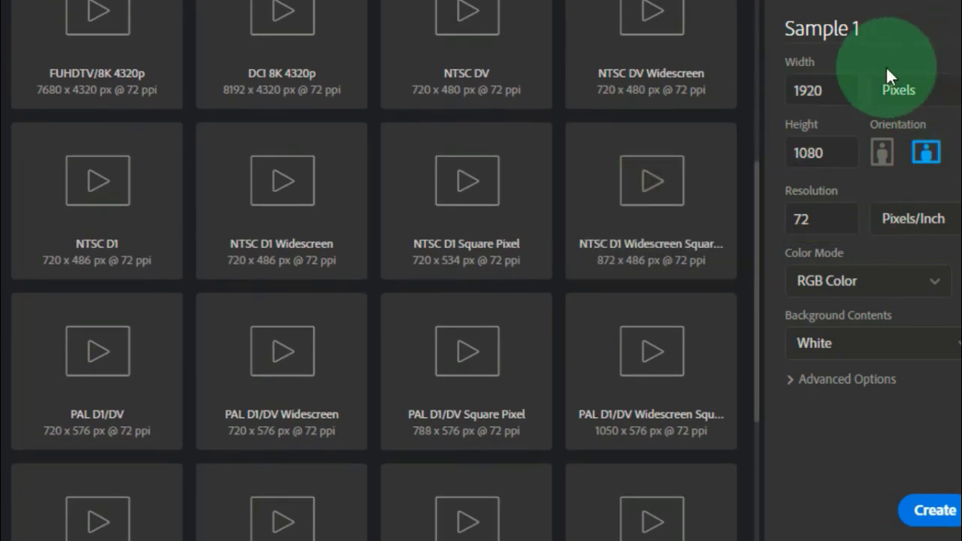
{"action": "scroll", "coordinate": [458, 143], "scroll_direction": "up", "scroll_amount": 5}
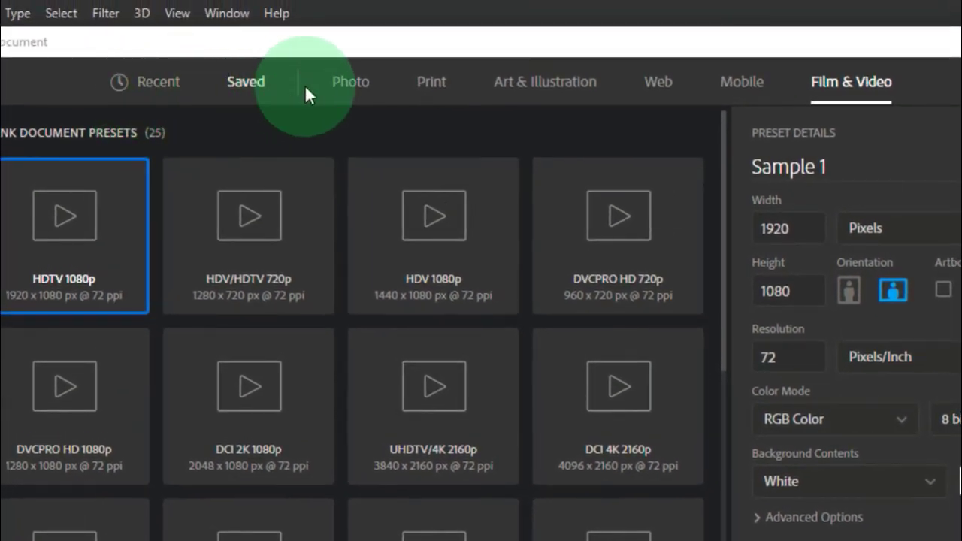
{"action": "left_click", "coordinate": [360, 91]}
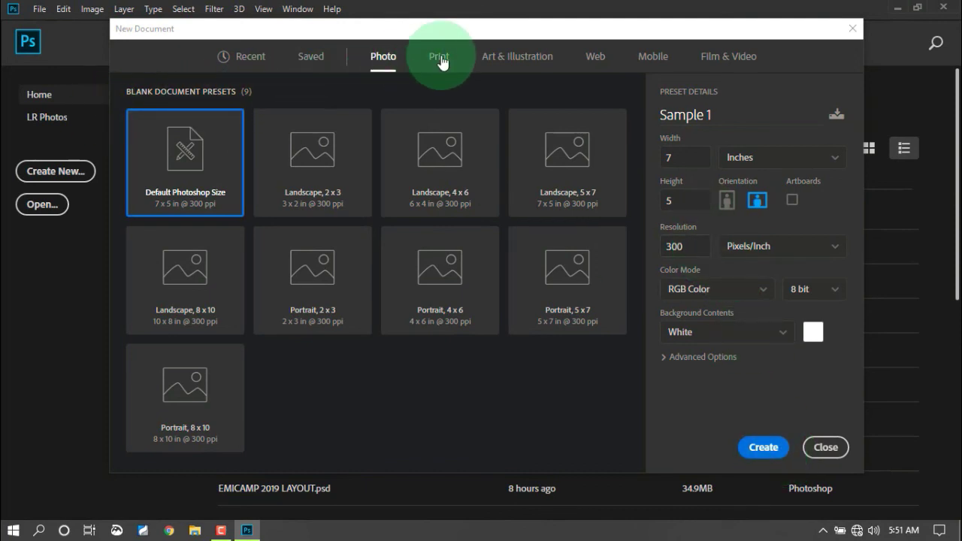
{"action": "left_click", "coordinate": [251, 59]}
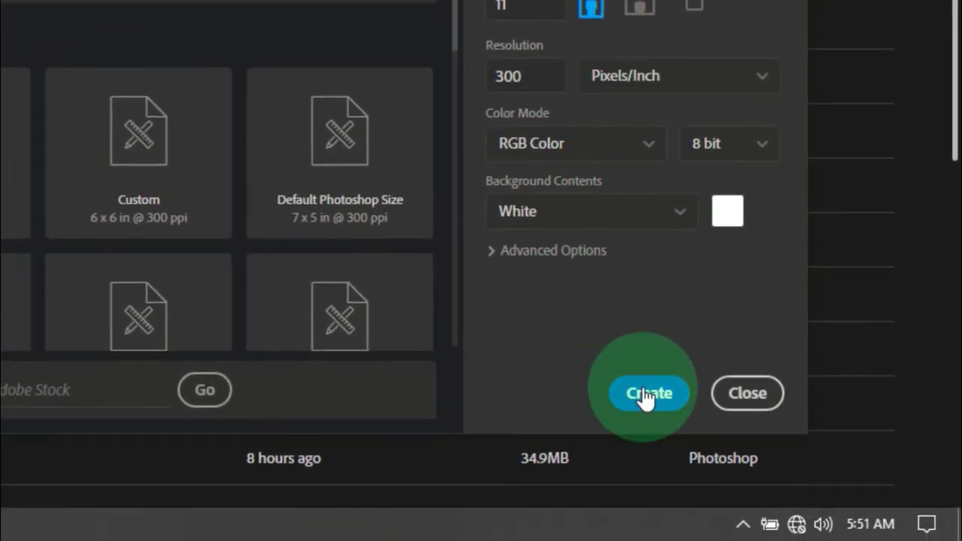
Step: Create the blank 8.5 x 11 in Sample 1 canvas, then close its document
{"action": "left_click", "coordinate": [647, 394]}
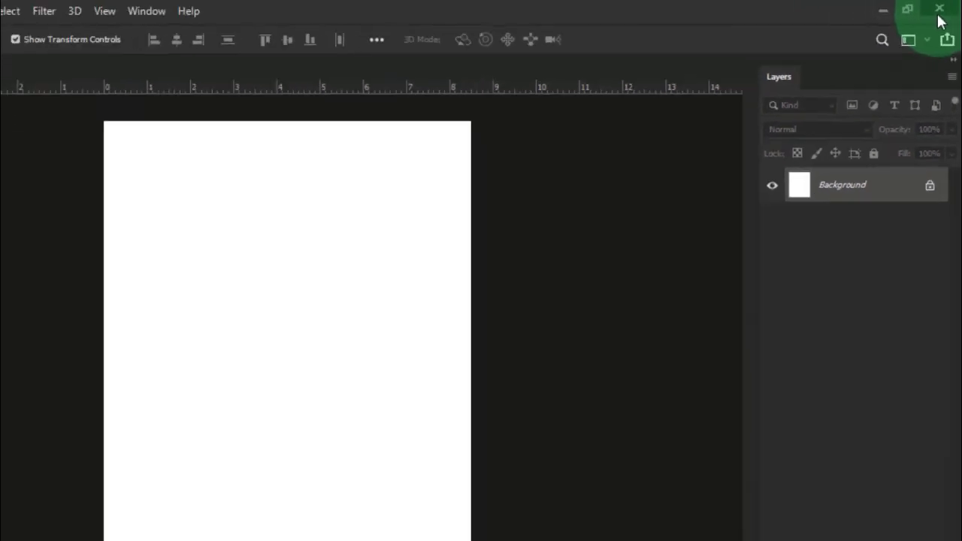
{"action": "left_click", "coordinate": [904, 33]}
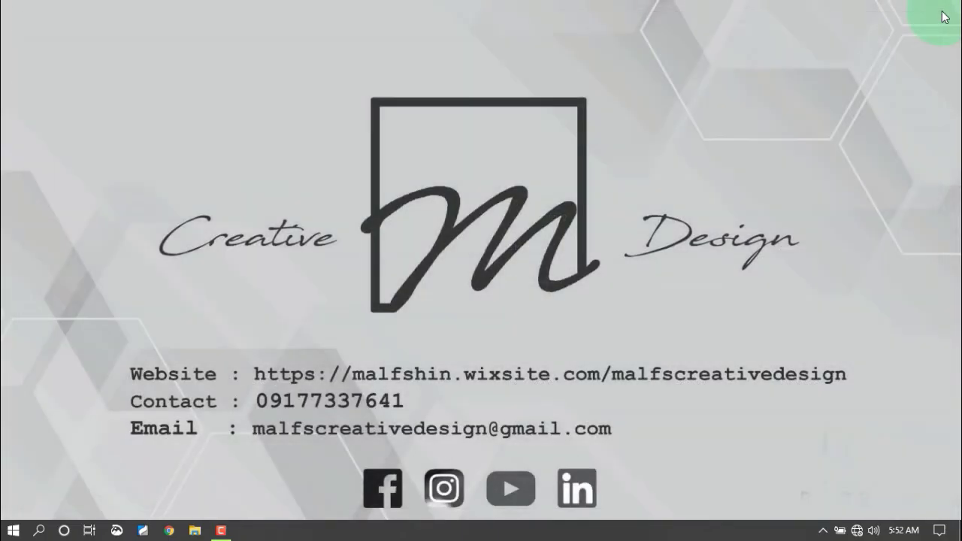